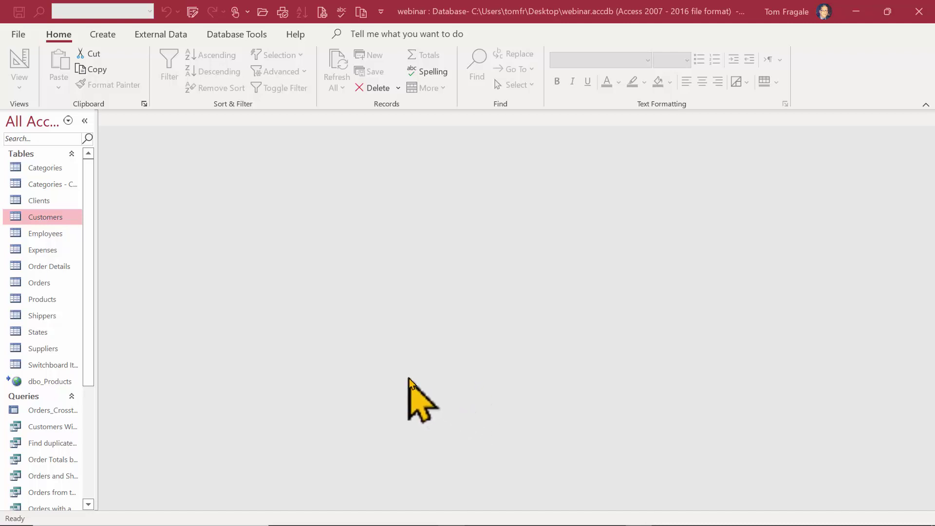
Open the Customers form from the Forms group of the navigation pane.
drag(92, 209, 94, 323)
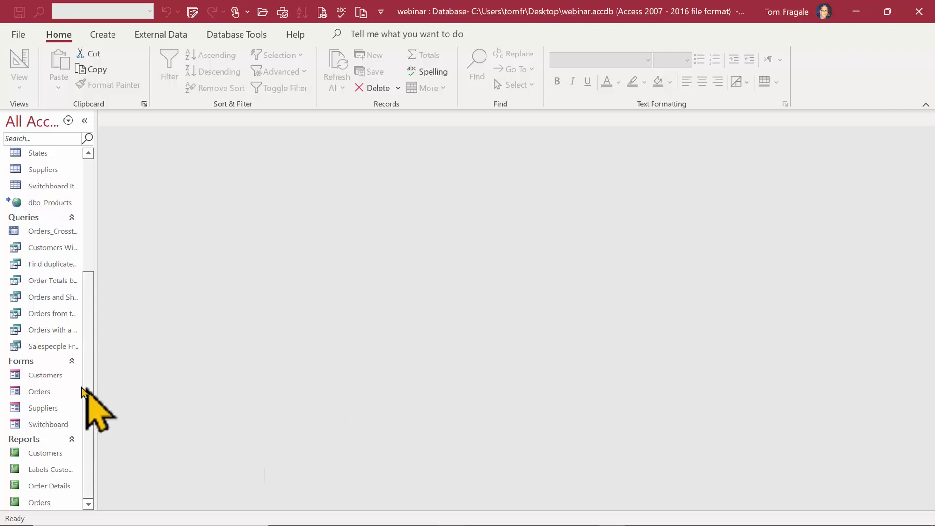
double_click(40, 378)
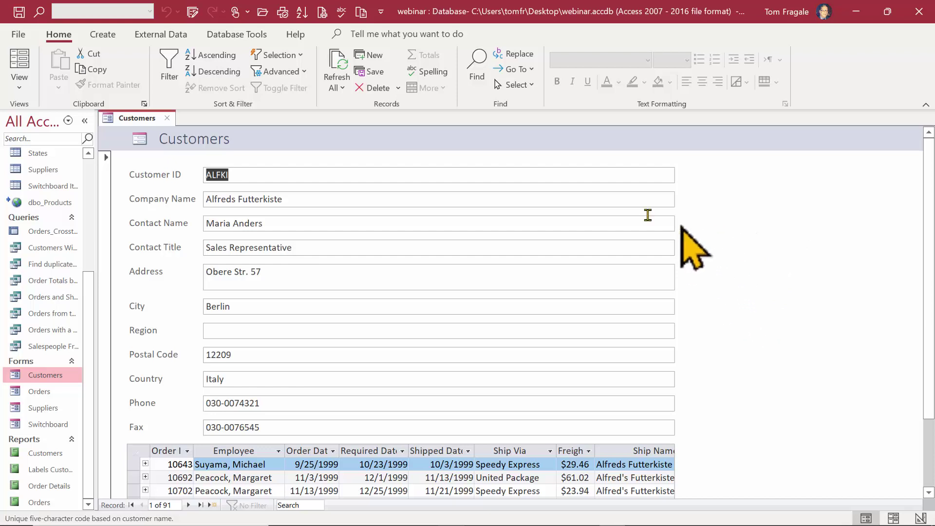
Switch the Customers form to Design View and widen it rightward to make room for a chart.
right_click(133, 118)
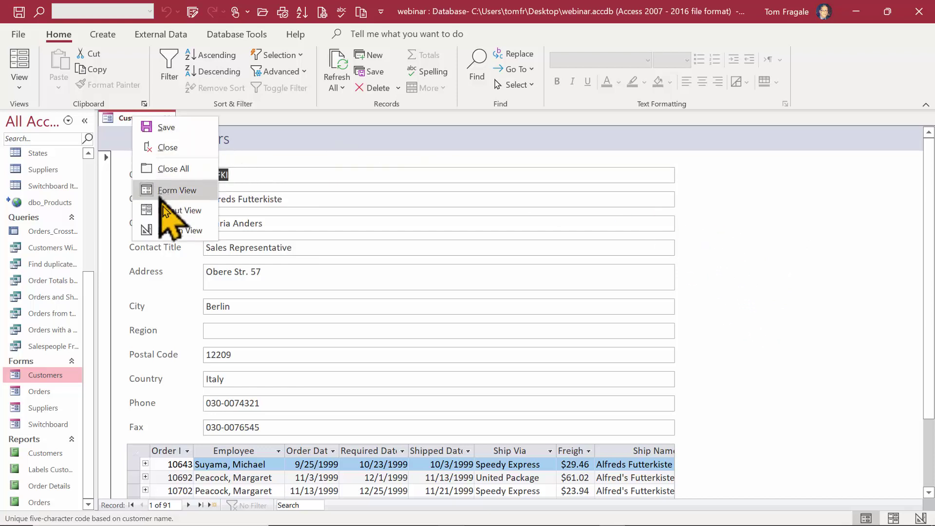
click(170, 231)
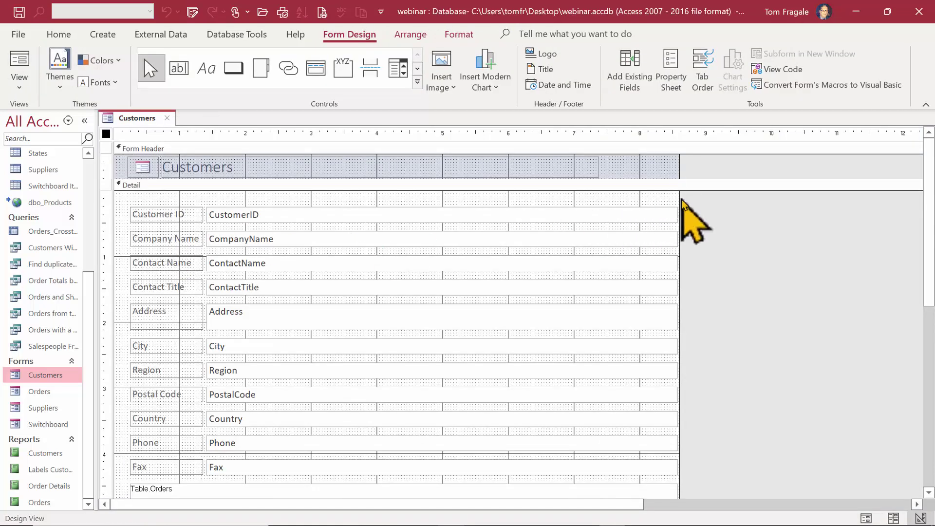
drag(680, 198, 906, 203)
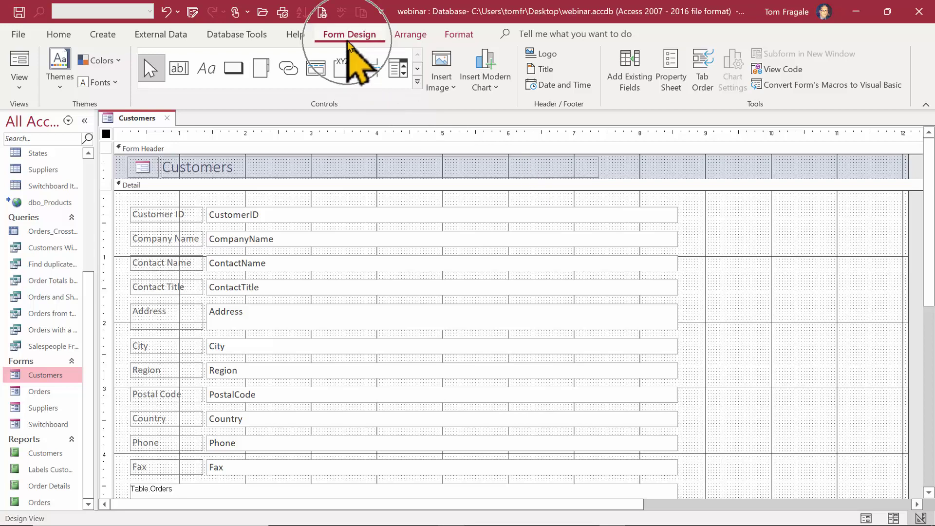
Insert a Clustered Column modern chart to the right of the customer fields in the Detail section.
click(494, 89)
mouse_move(502, 118)
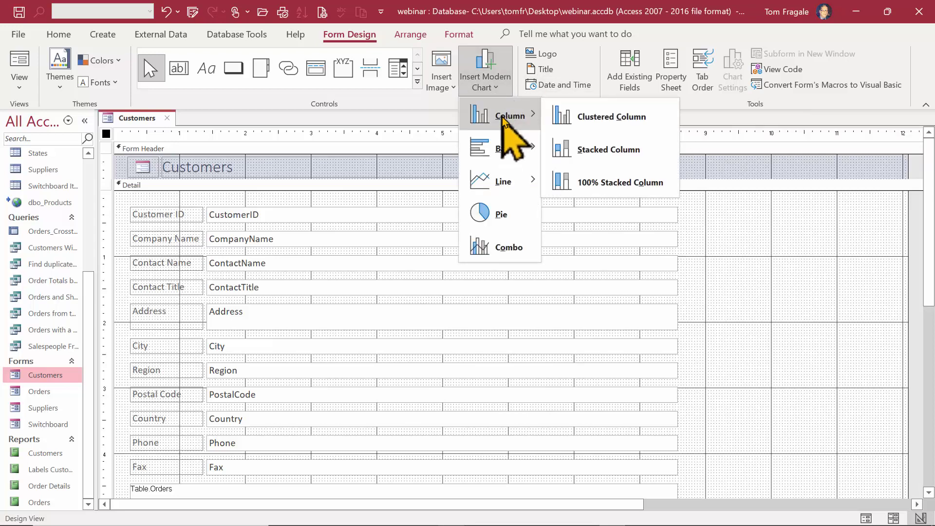
click(607, 120)
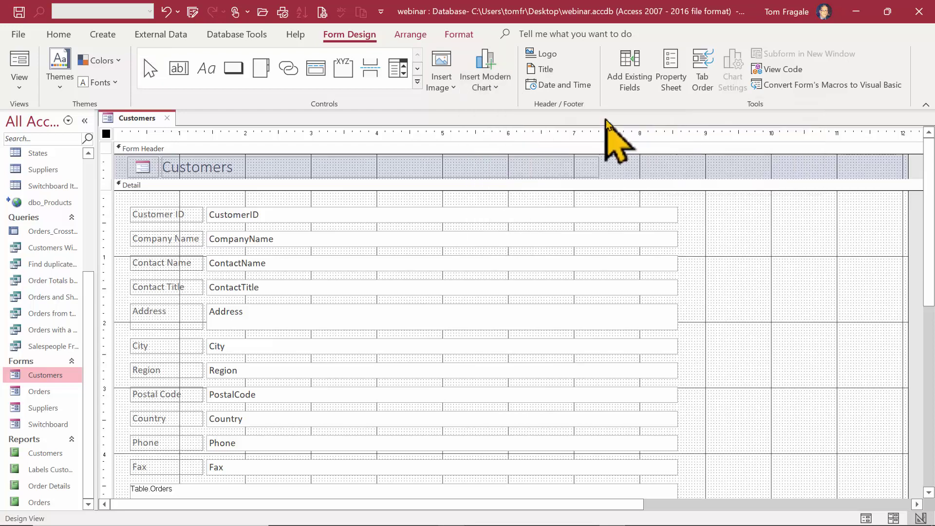
click(701, 208)
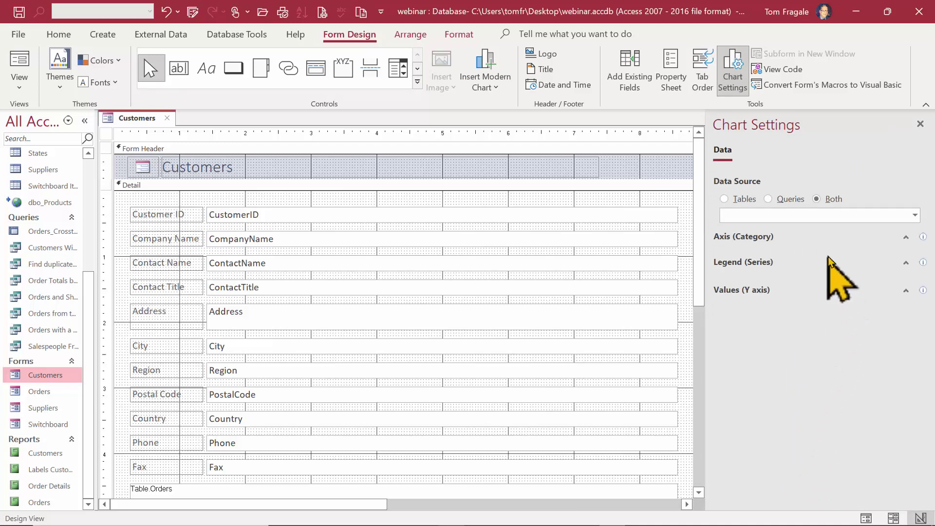
Set the chart's data source to the Orders and Shippers query.
click(769, 200)
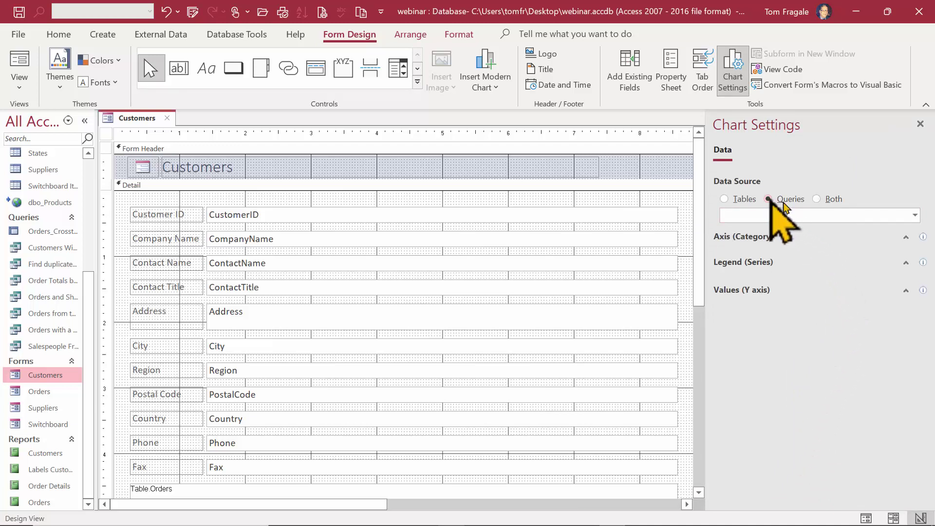
click(915, 215)
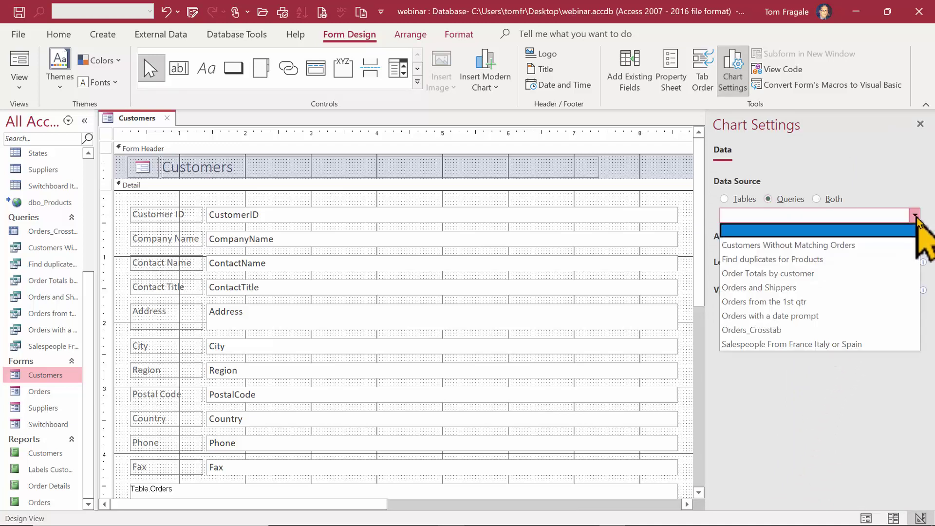
click(785, 288)
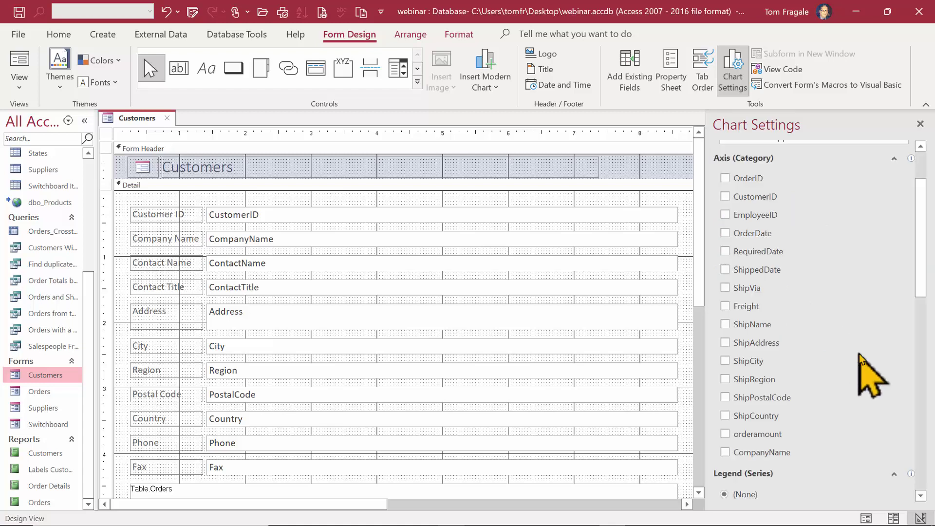
drag(921, 250, 920, 224)
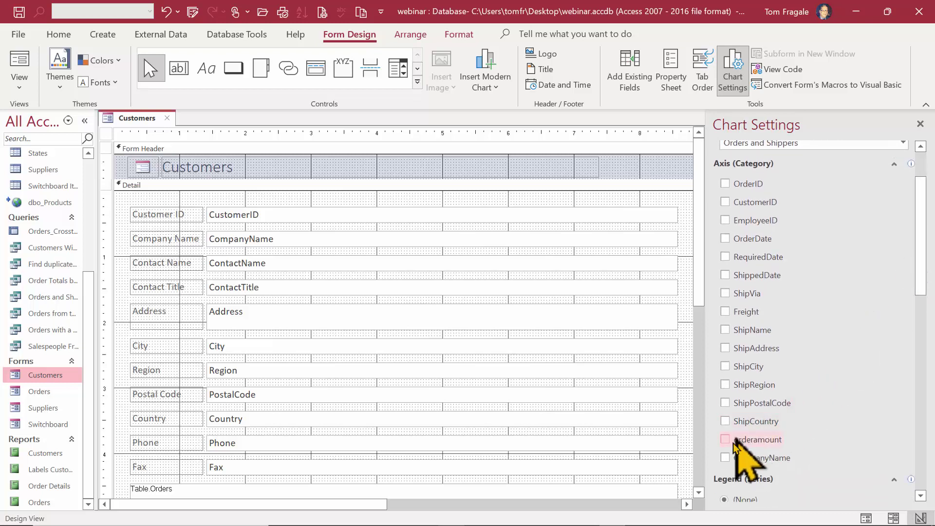
Chart CompanyName on the category axis with Sum of orderamount as values, then close Chart Settings.
click(725, 458)
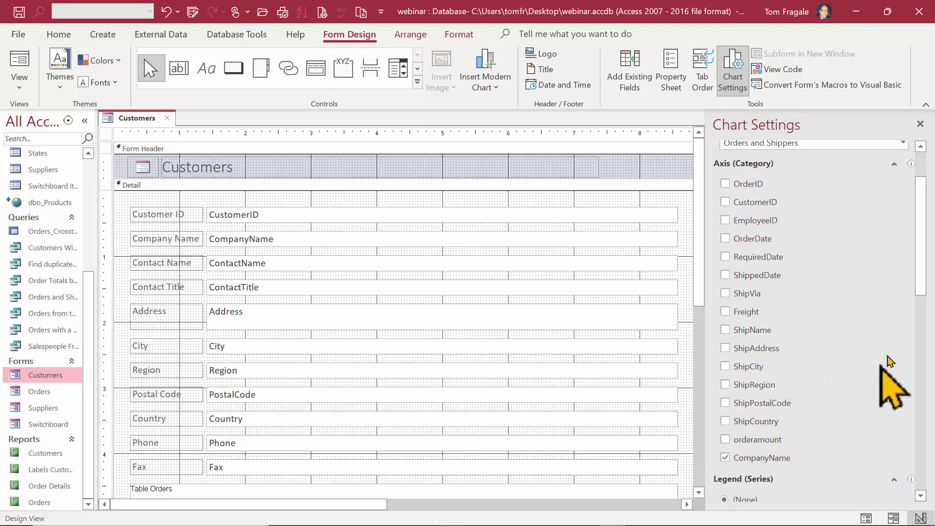
drag(921, 287, 919, 365)
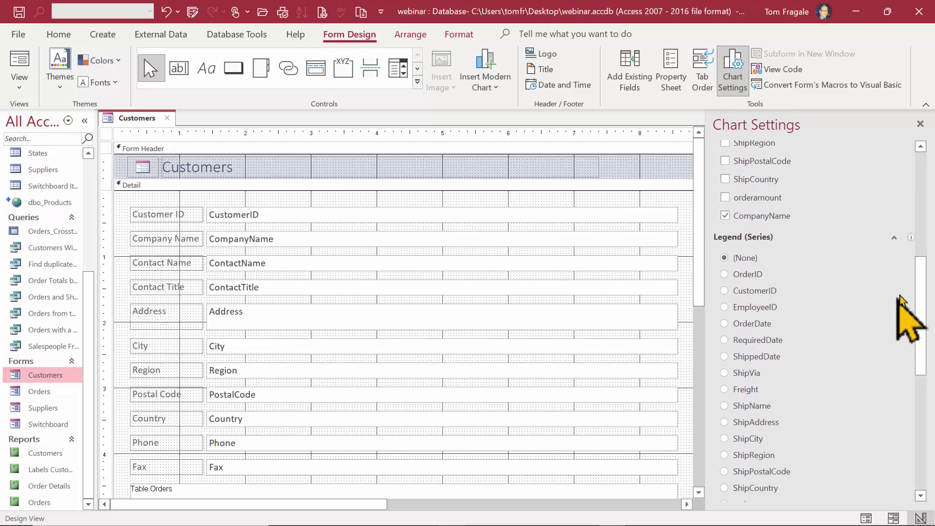
drag(913, 268, 924, 384)
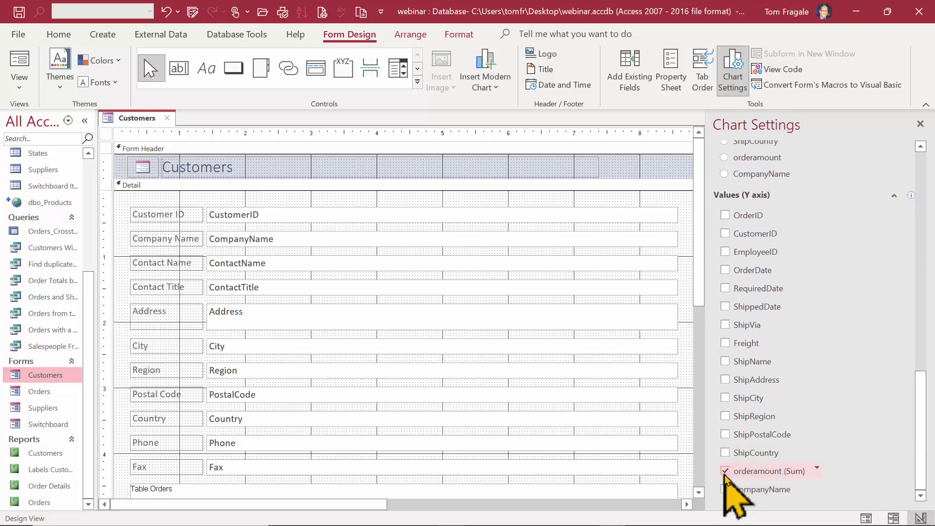
click(816, 469)
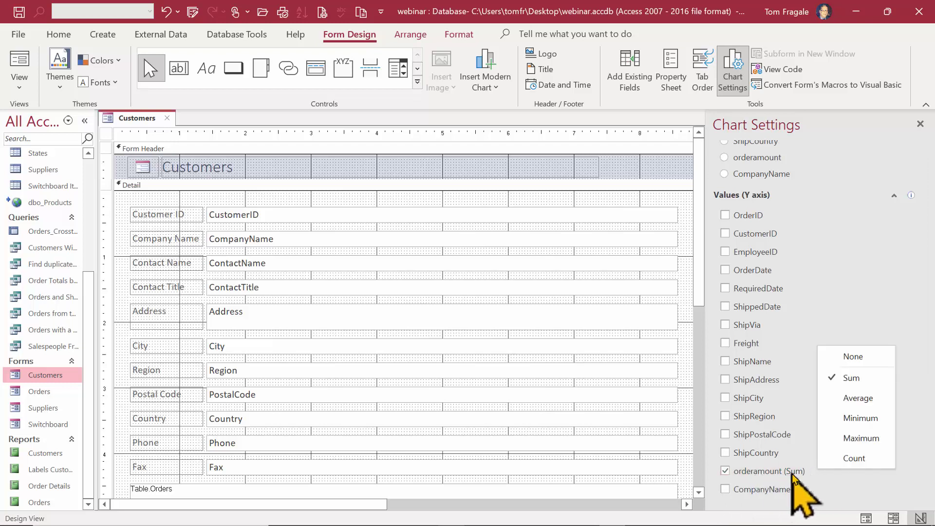
click(910, 311)
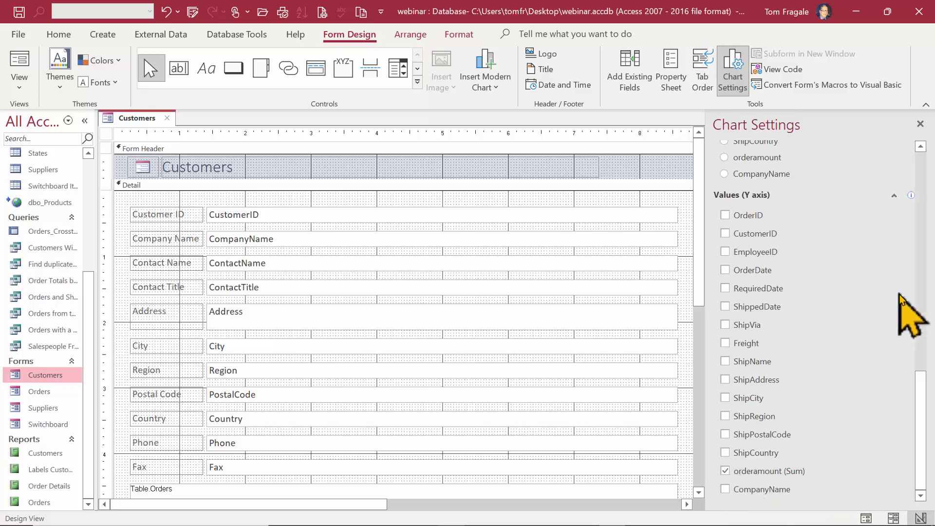
drag(921, 404, 931, 163)
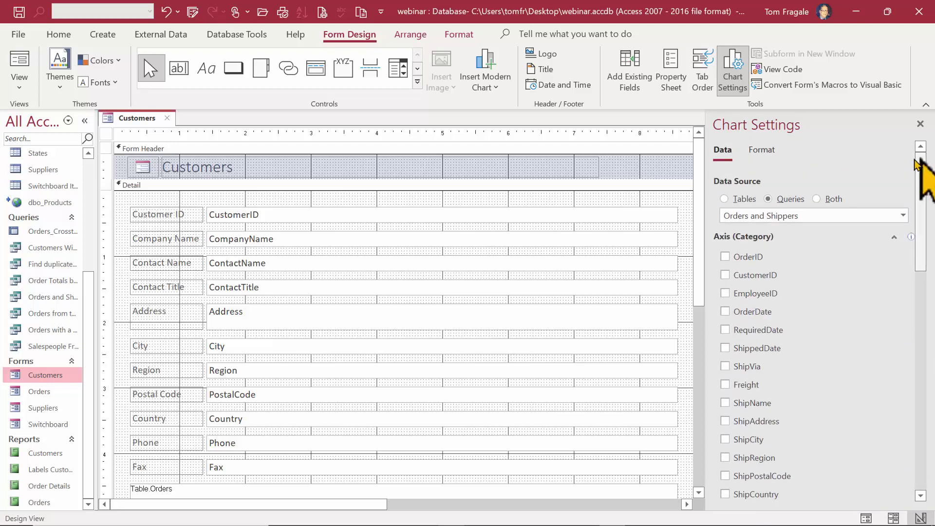
click(919, 124)
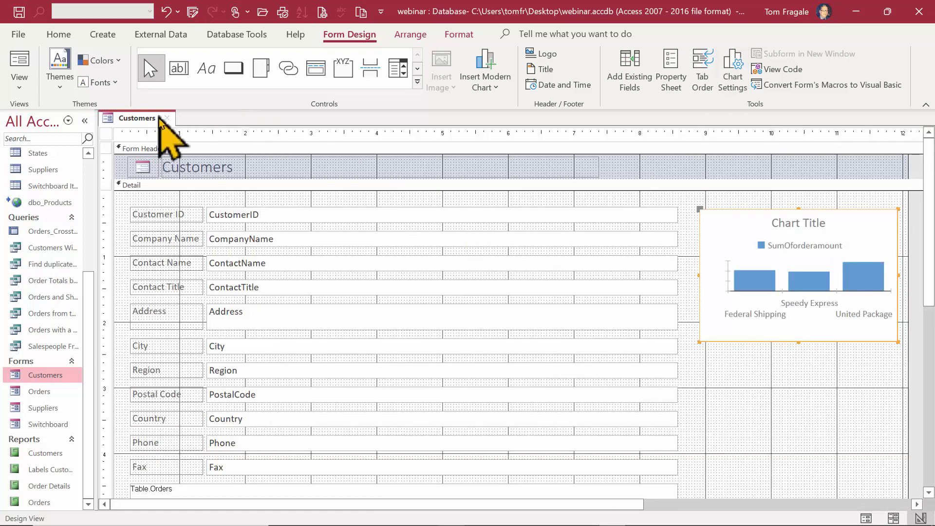
Switch the Customers form to Form View to see the per-shipper chart.
right_click(136, 118)
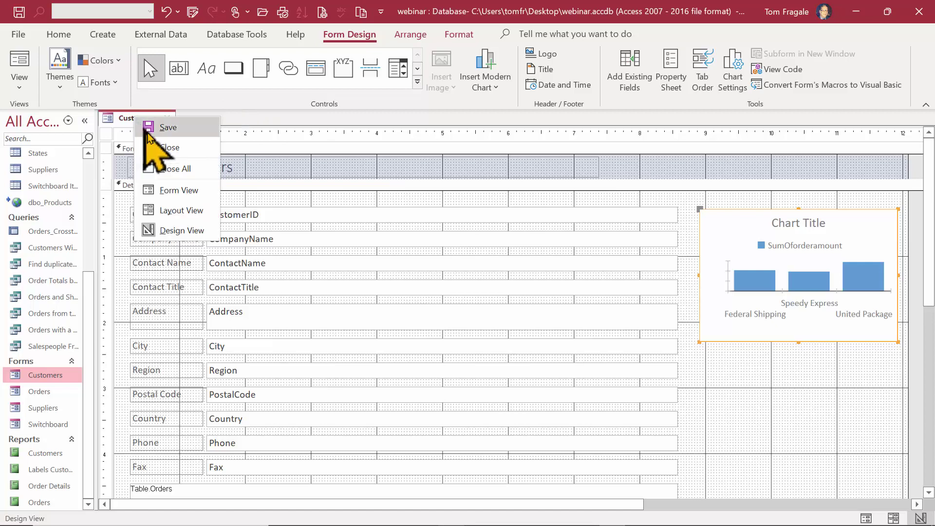
click(173, 190)
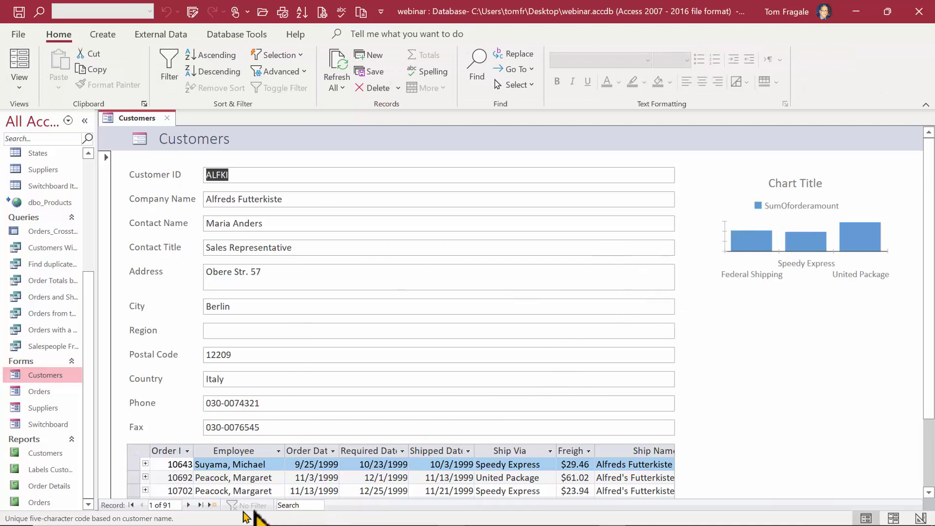
click(189, 506)
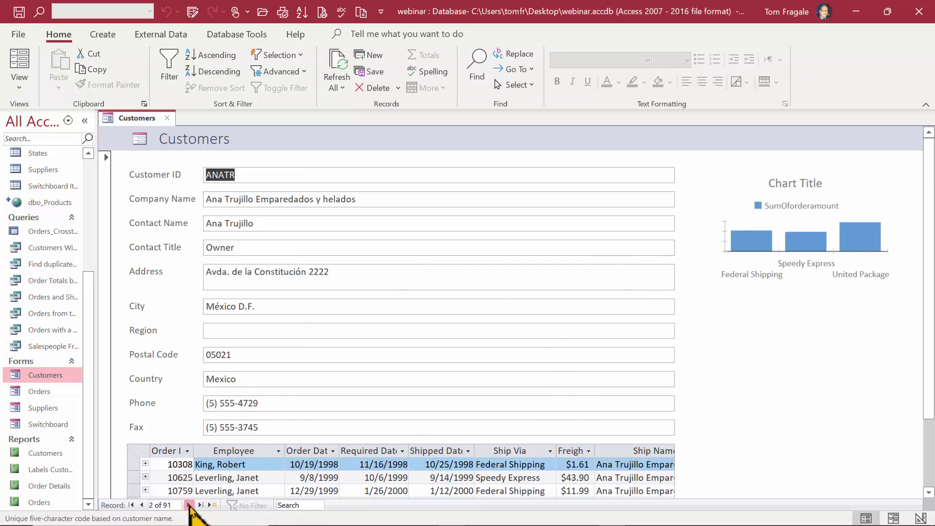
click(189, 505)
click(189, 505)
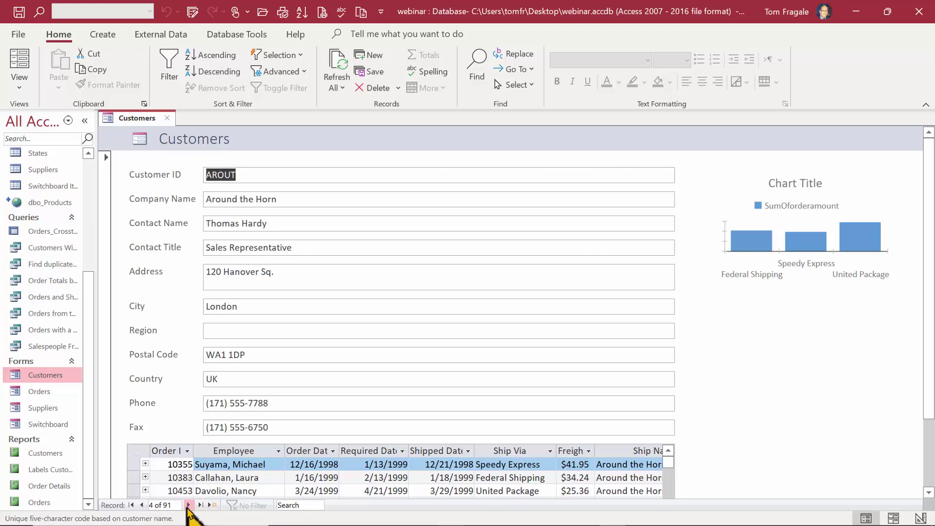
click(142, 505)
click(141, 505)
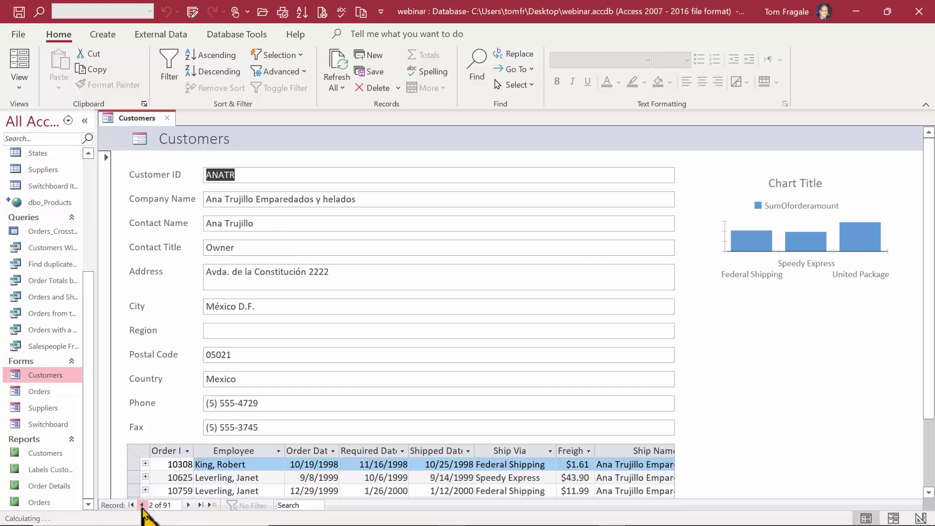
click(141, 506)
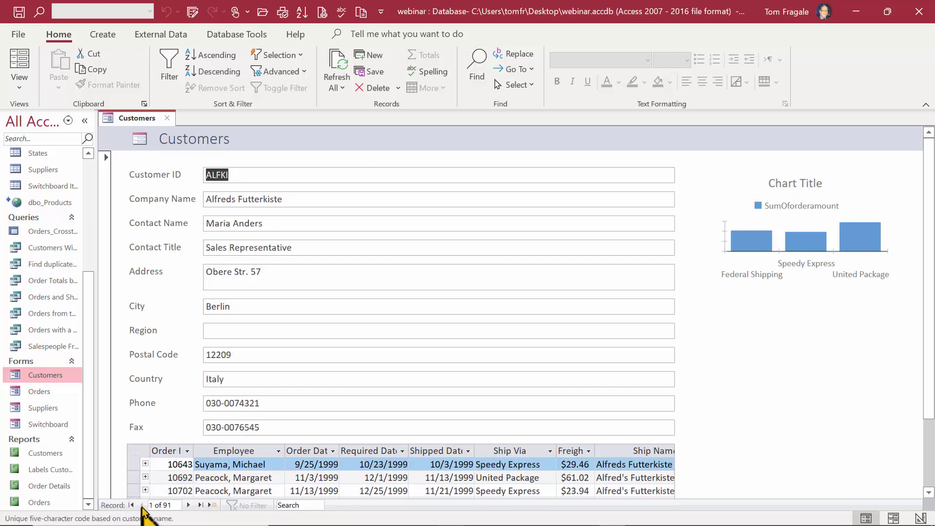
right_click(141, 119)
Return the form to Design View and reselect the chart to reopen its Chart Settings.
click(188, 233)
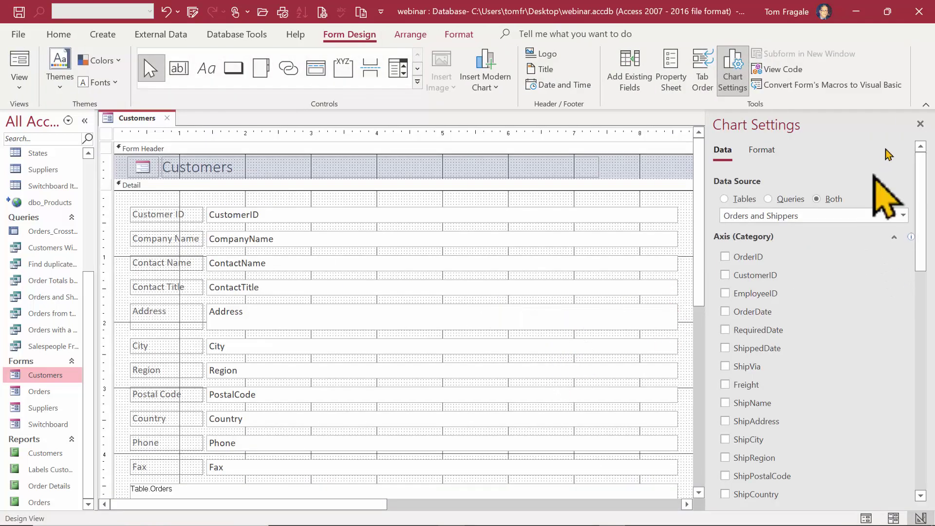
click(920, 124)
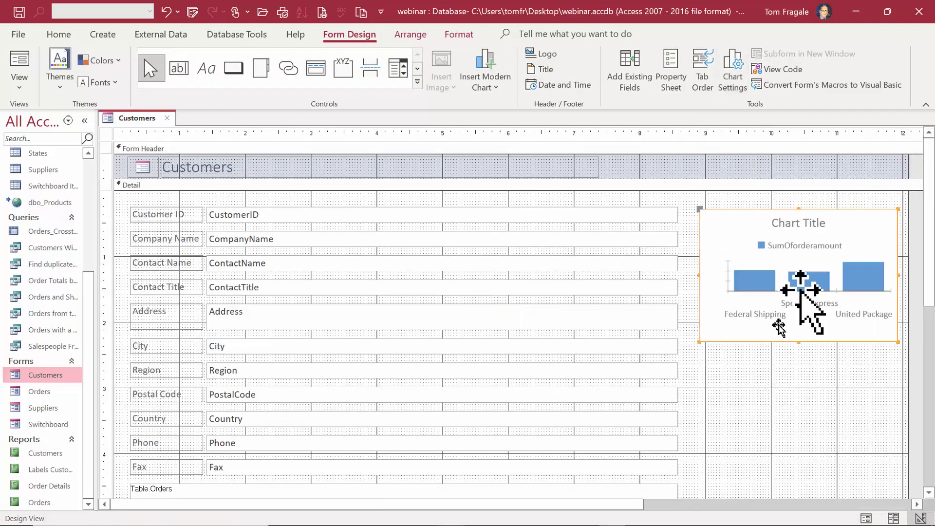
click(739, 413)
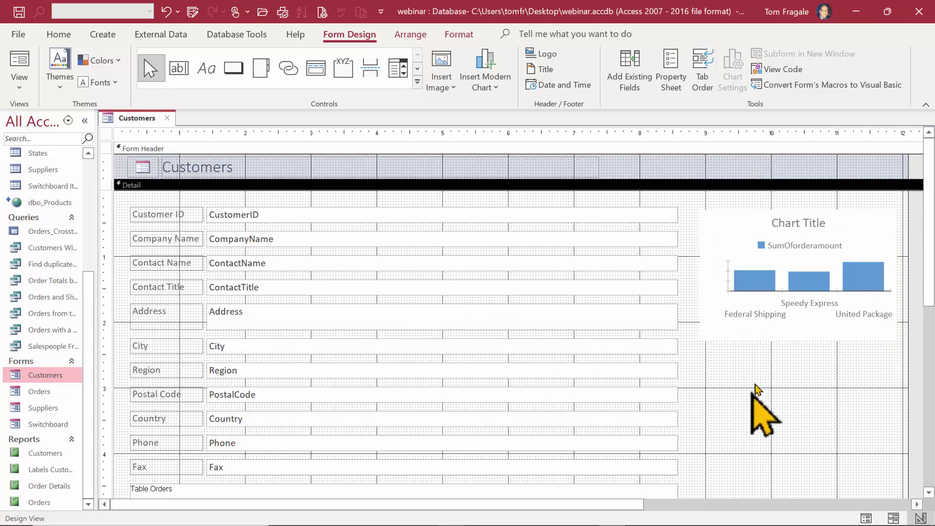
click(788, 267)
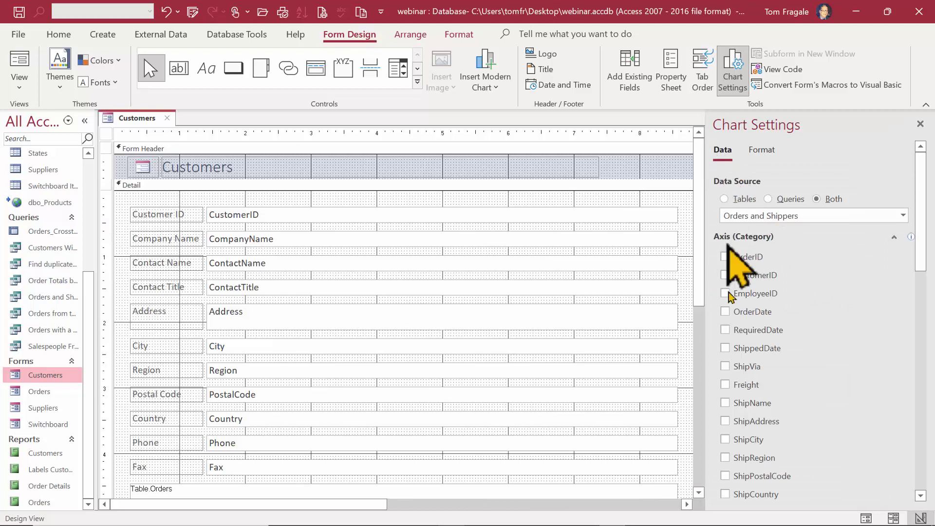
Clear the SumOforderamount series display name and turn on data labels in the Format tab.
click(769, 155)
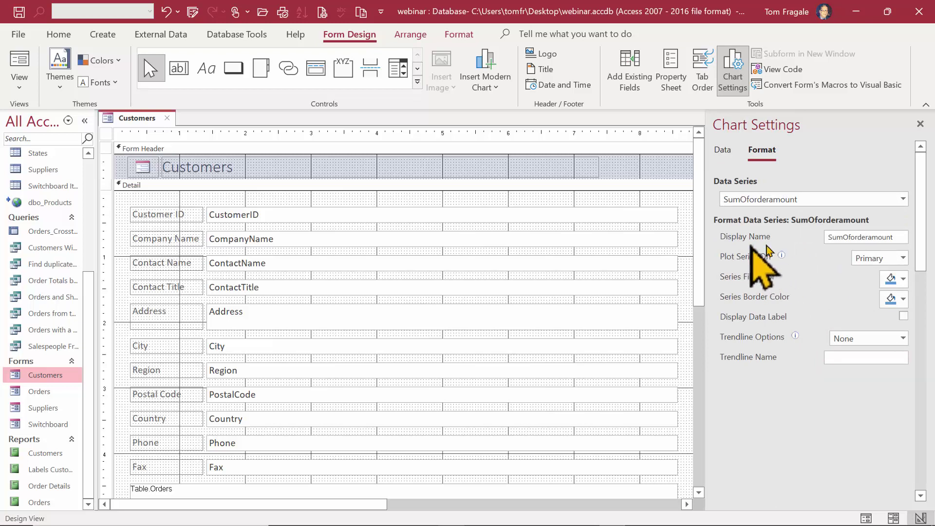
click(893, 238)
key(BackSpace)
key(BackSpace)
key(BackSpace)
key(BackSpace)
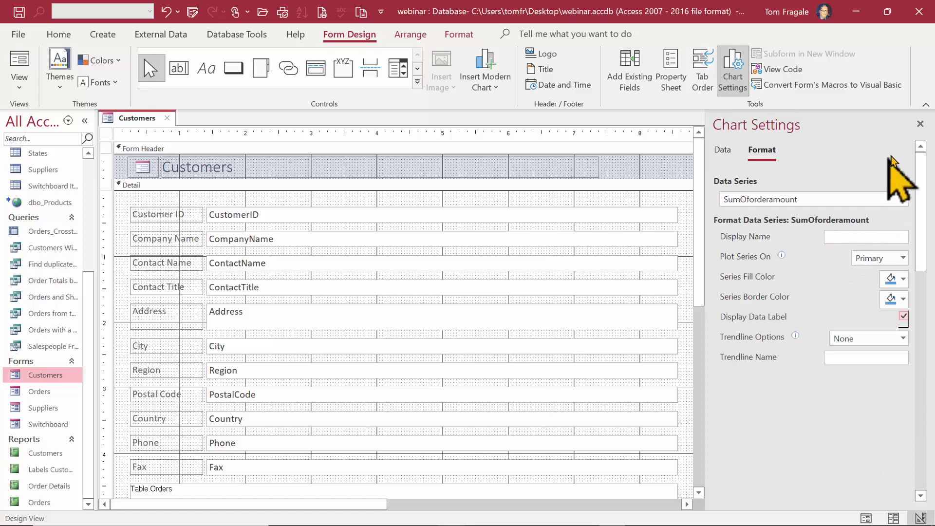
click(921, 124)
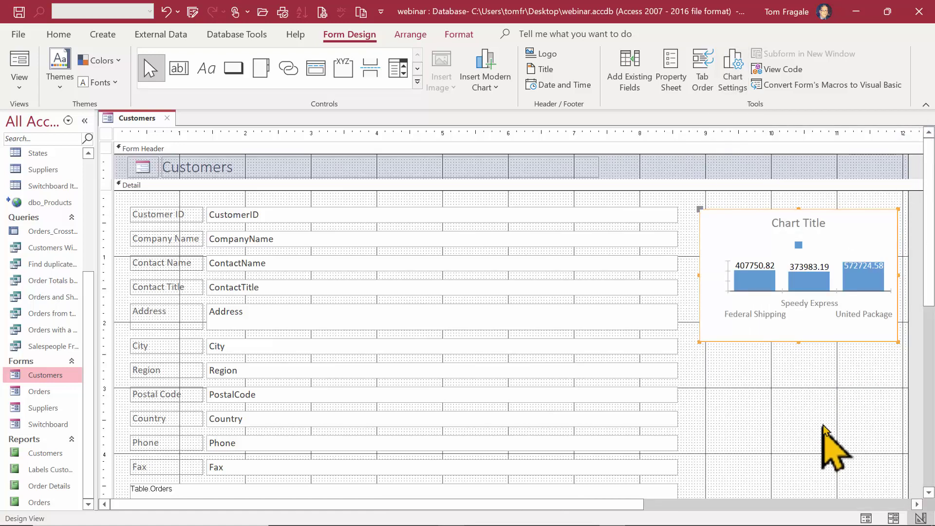
Stretch the chart taller so the 0–600000 value axis and shipper labels show fully.
drag(798, 342, 796, 486)
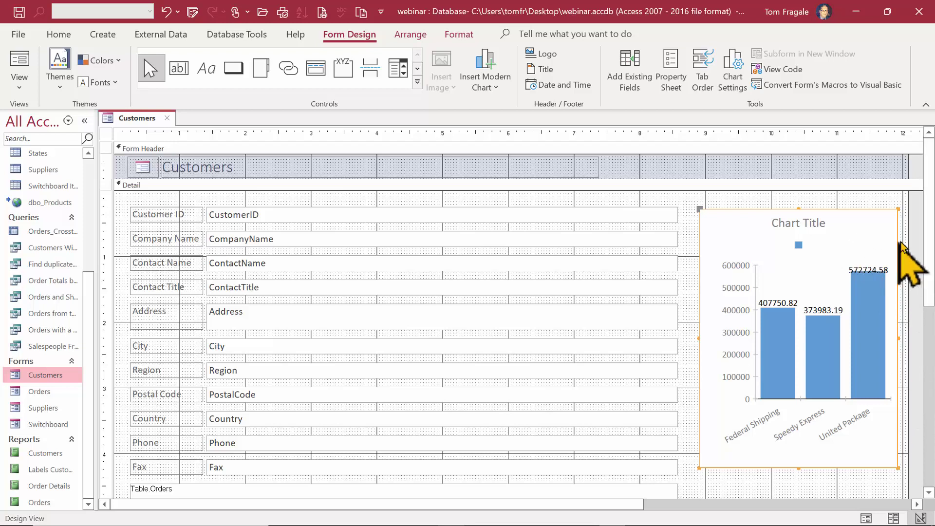
click(719, 199)
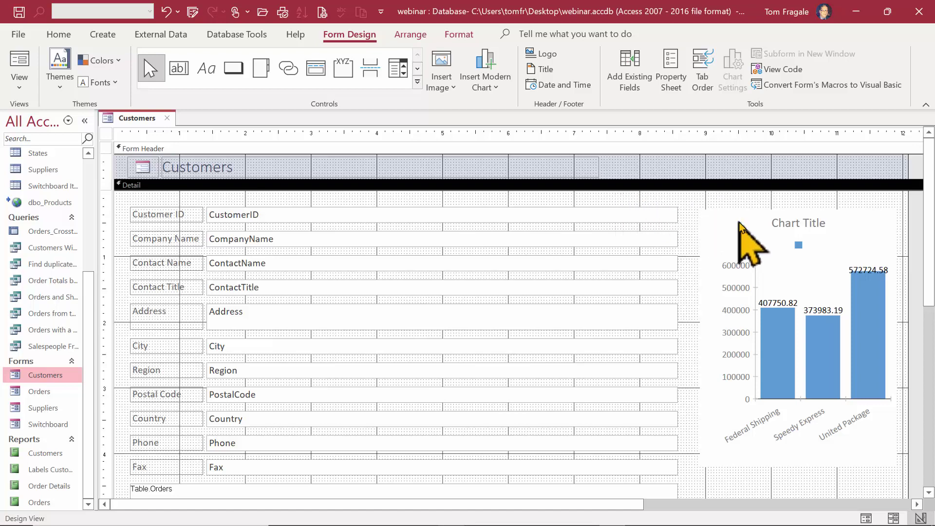
Set the Chart Title property to 'Sum by Shipper' in the chart's property sheet.
right_click(740, 239)
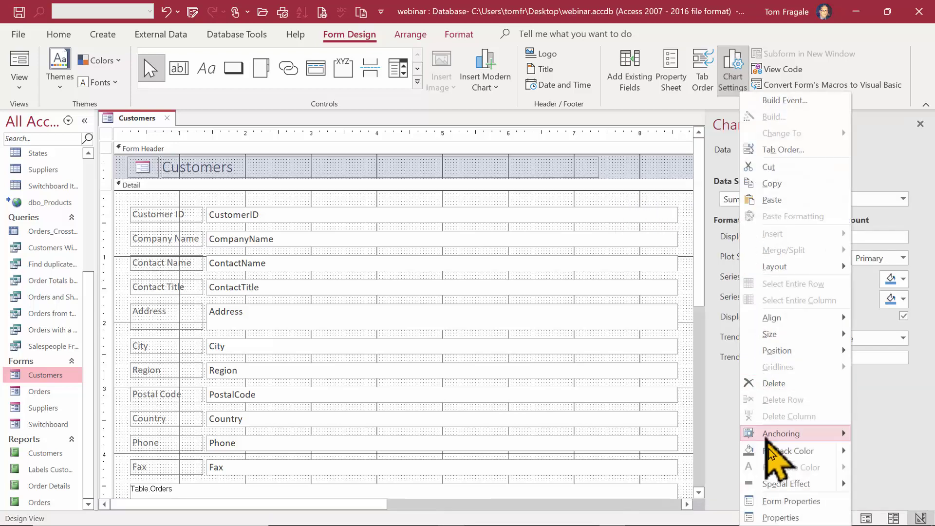
click(779, 517)
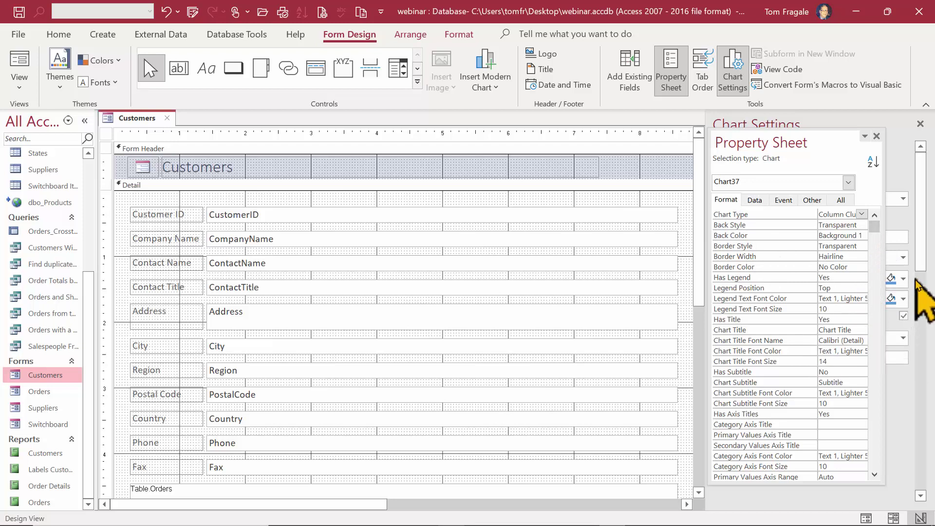
click(853, 327)
click(779, 330)
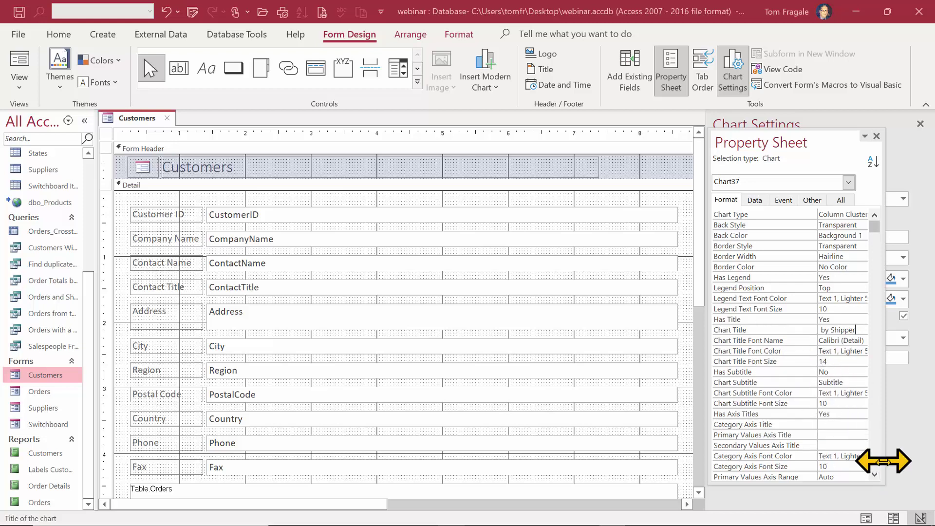
click(878, 476)
click(879, 476)
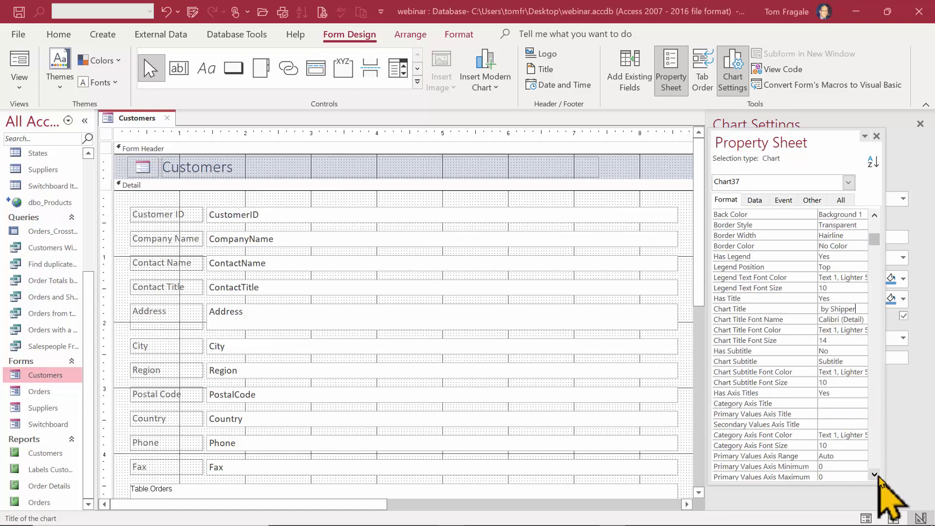
scroll(879, 476, down, 3)
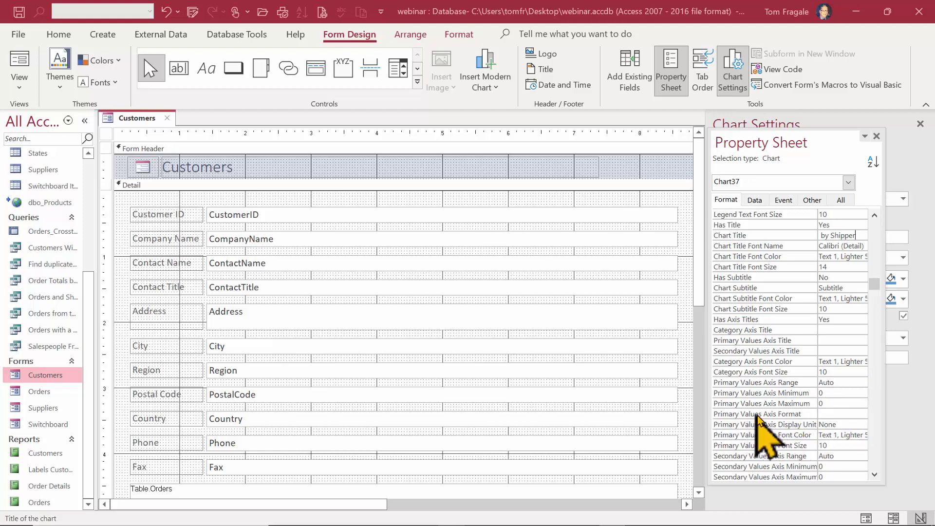
Set the chart's Primary Values Axis number format to Currency in the Property Sheet.
click(849, 413)
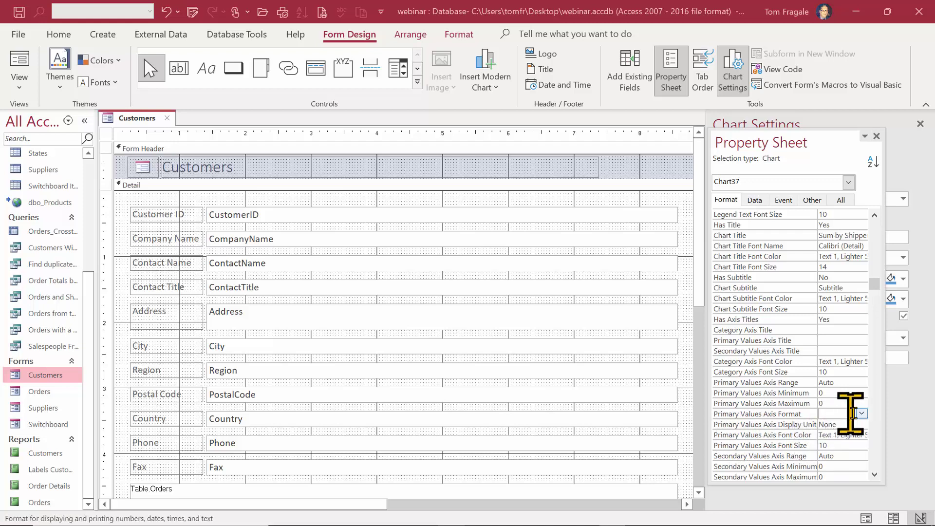
click(861, 413)
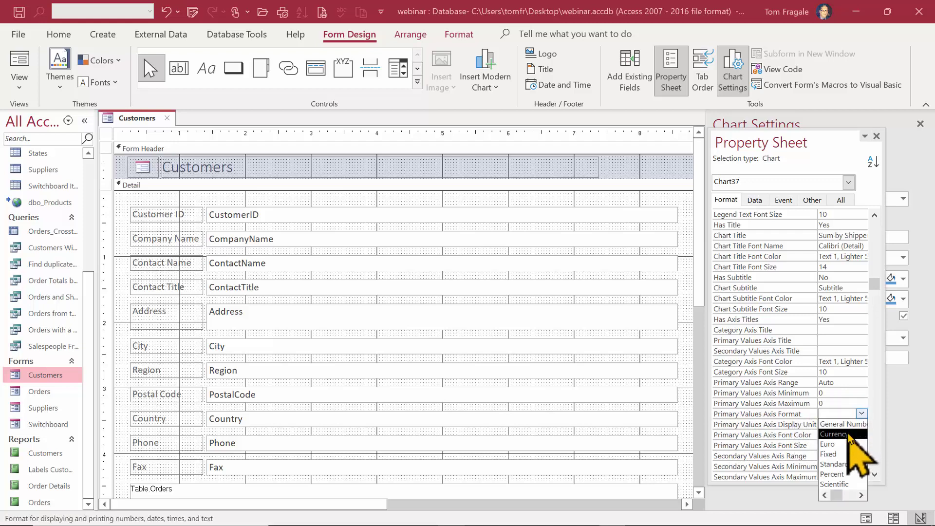
click(852, 434)
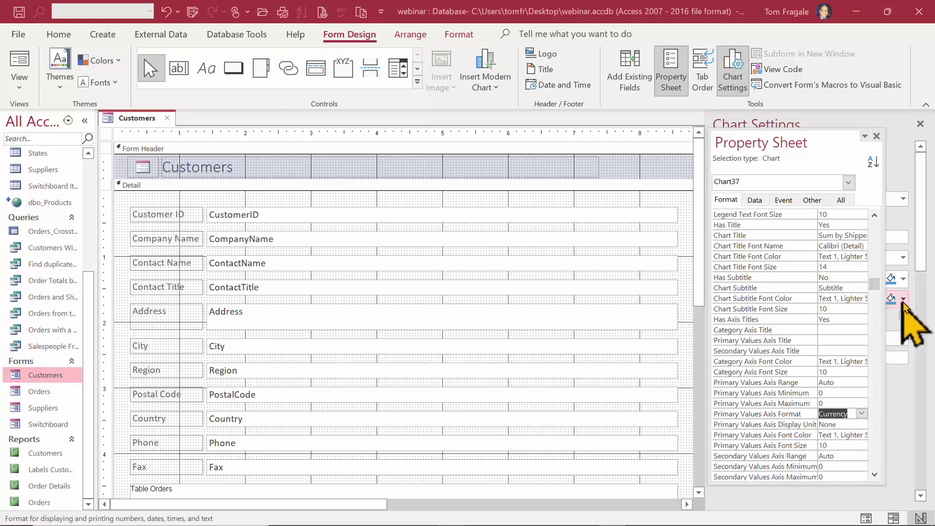
drag(874, 284, 877, 225)
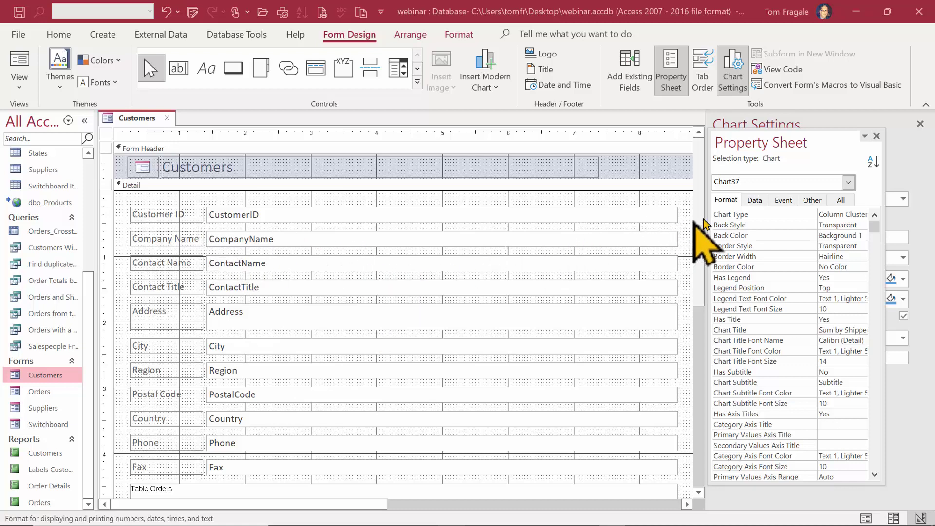
Link the chart to the Customers form using CustomerID as both master and child field.
click(755, 200)
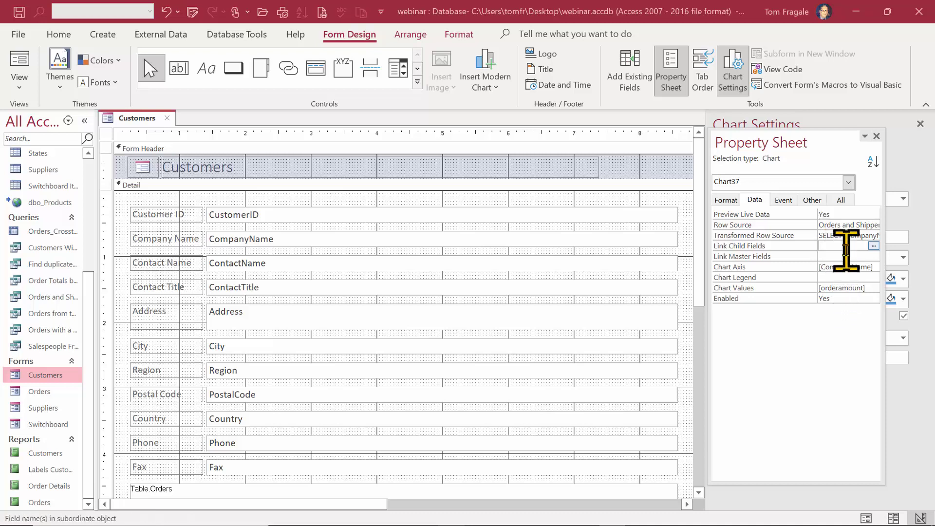
click(874, 246)
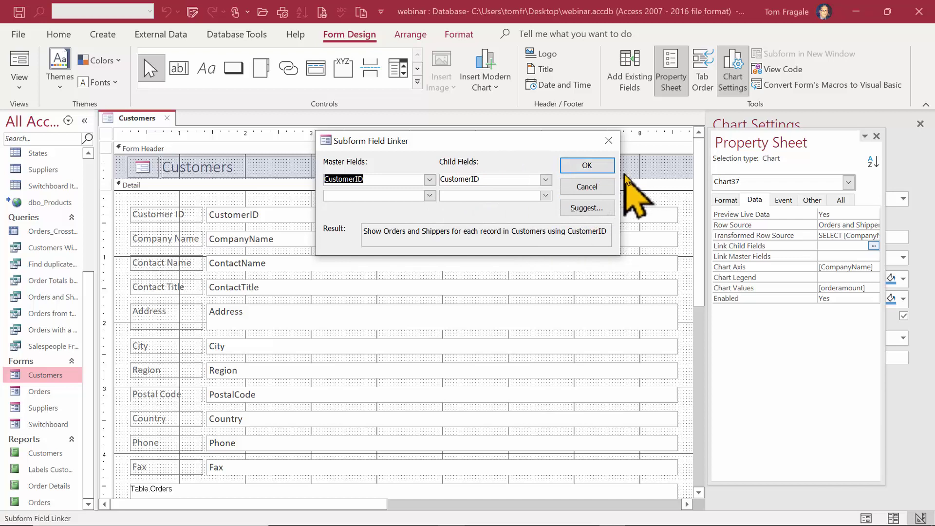
click(587, 168)
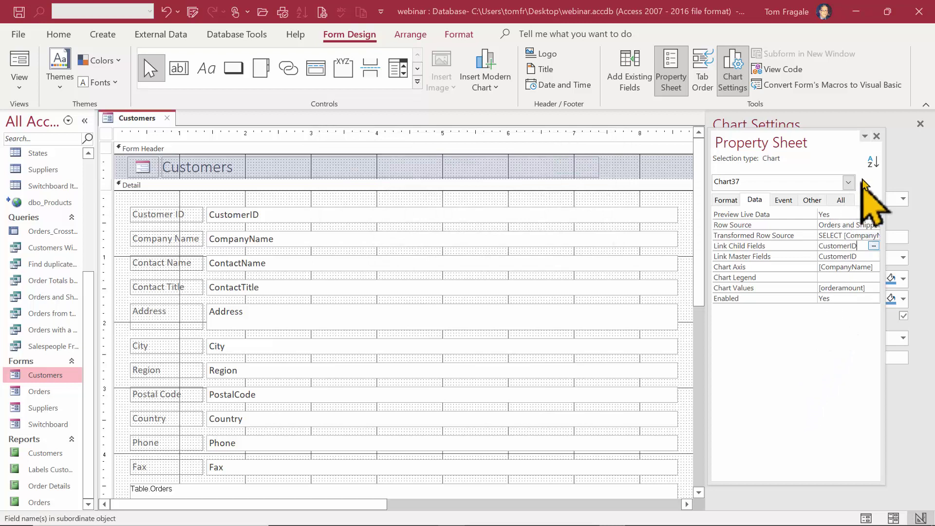
click(877, 136)
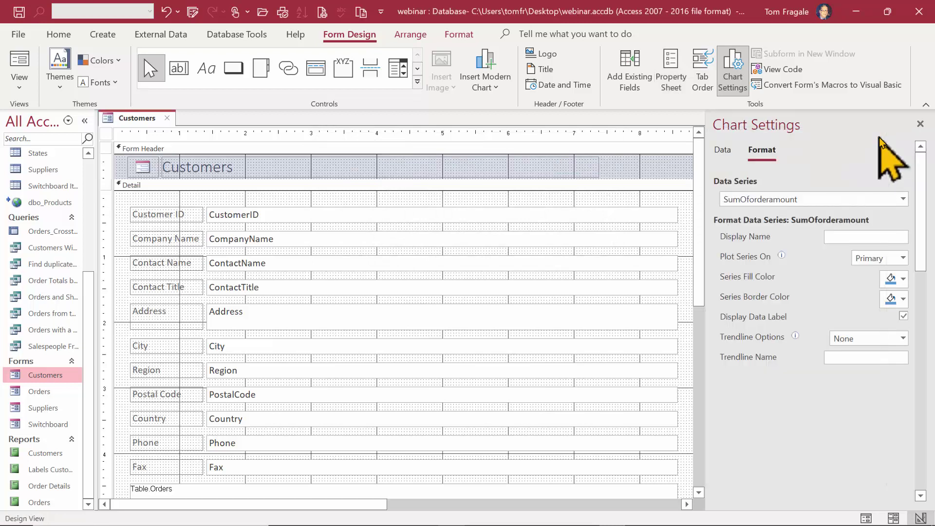
Close Chart Settings and switch the Customers form to Form View.
click(920, 123)
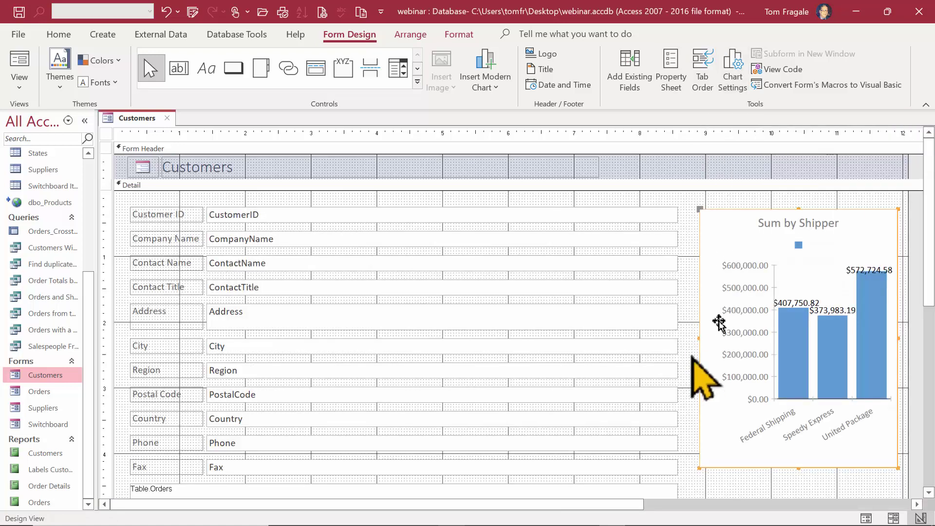
right_click(136, 125)
click(184, 195)
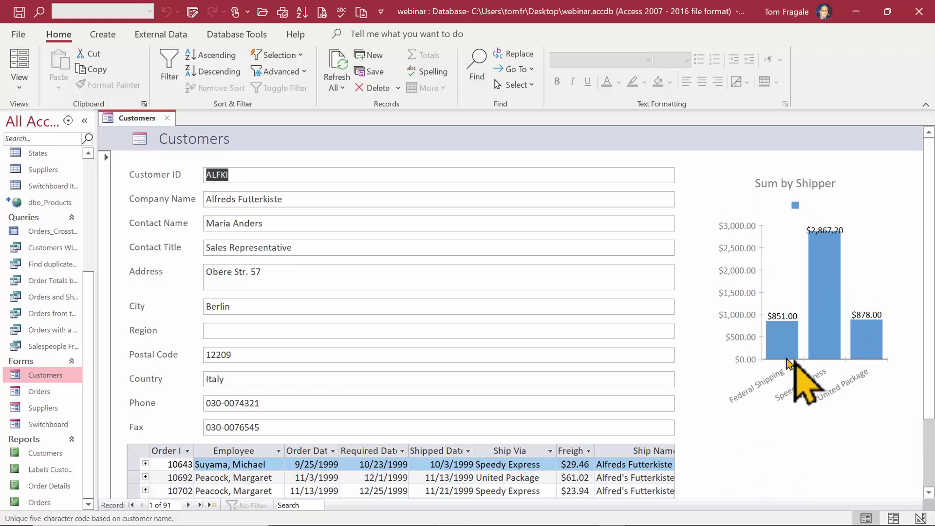
Advance through five customer records to confirm the Sum by Shipper chart updates.
click(188, 505)
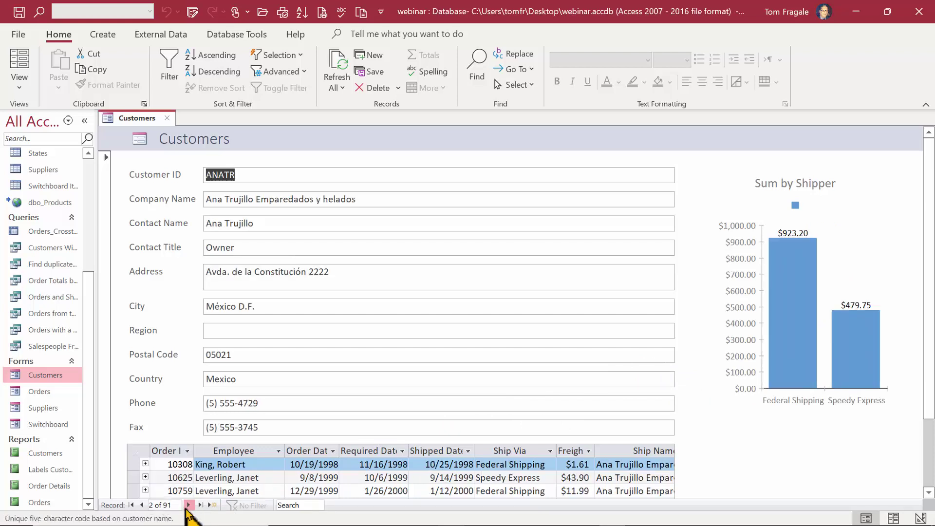
click(188, 505)
click(187, 506)
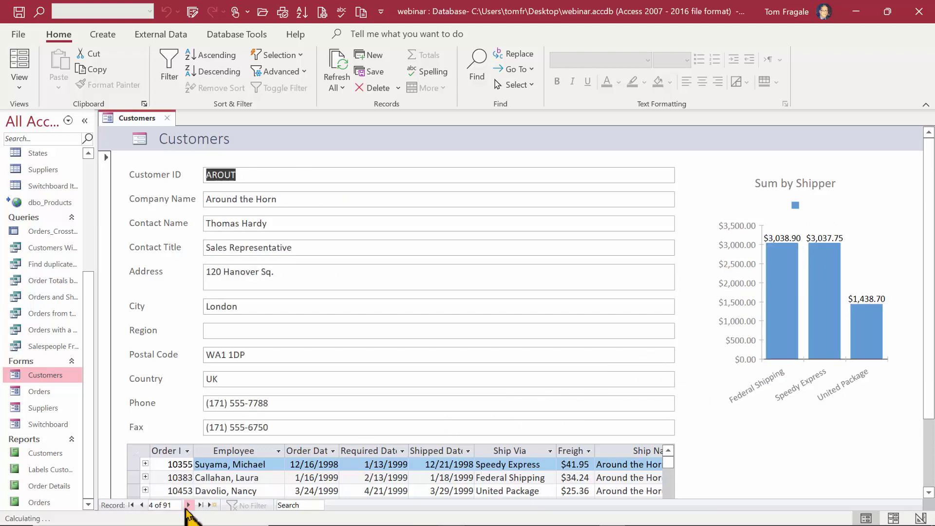
click(187, 505)
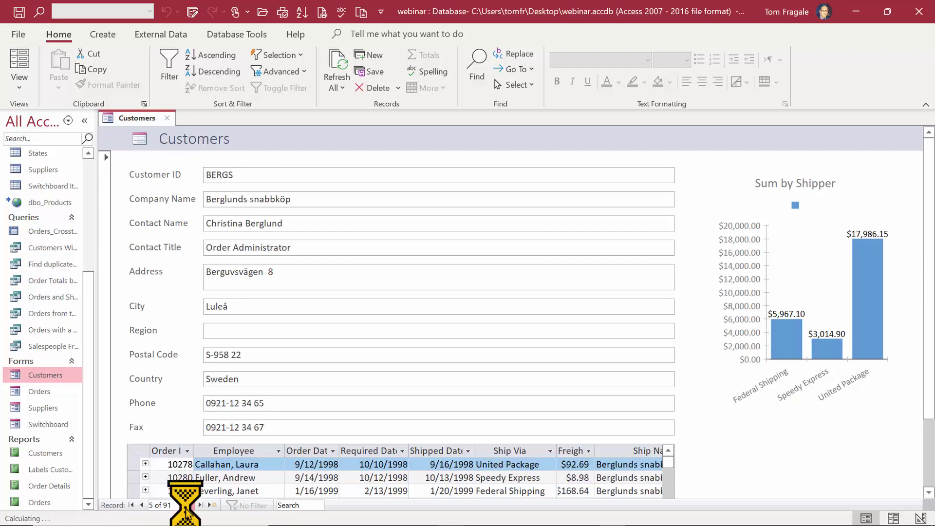
click(187, 504)
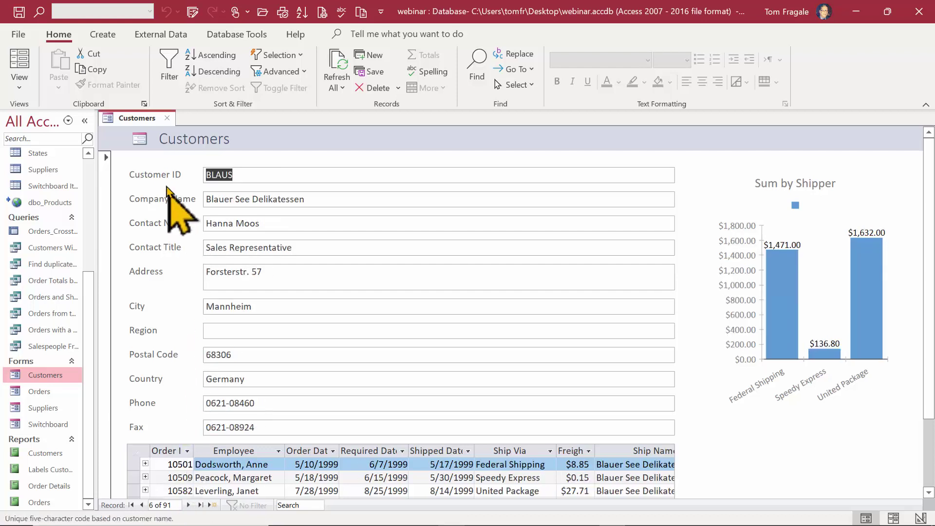
right_click(147, 120)
Switch the Customers form back to Design View and close the Chart Settings pane.
click(195, 233)
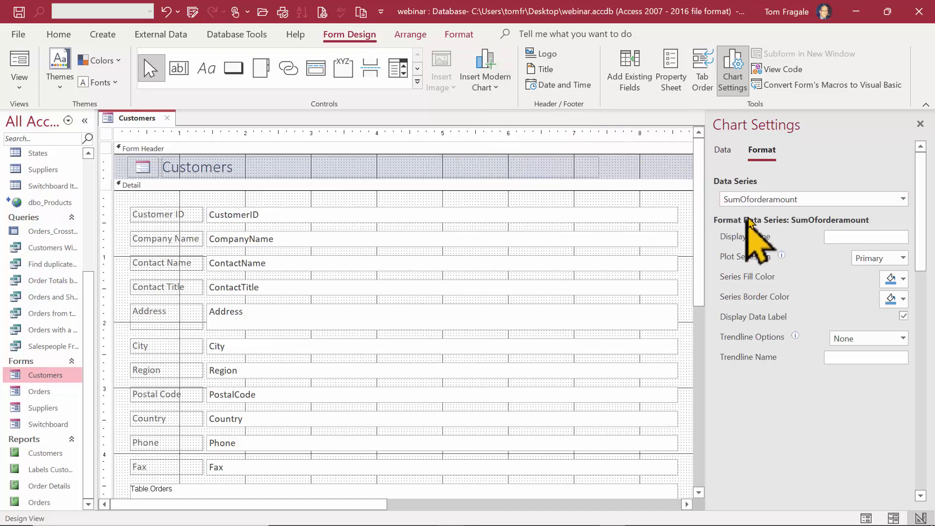
click(920, 124)
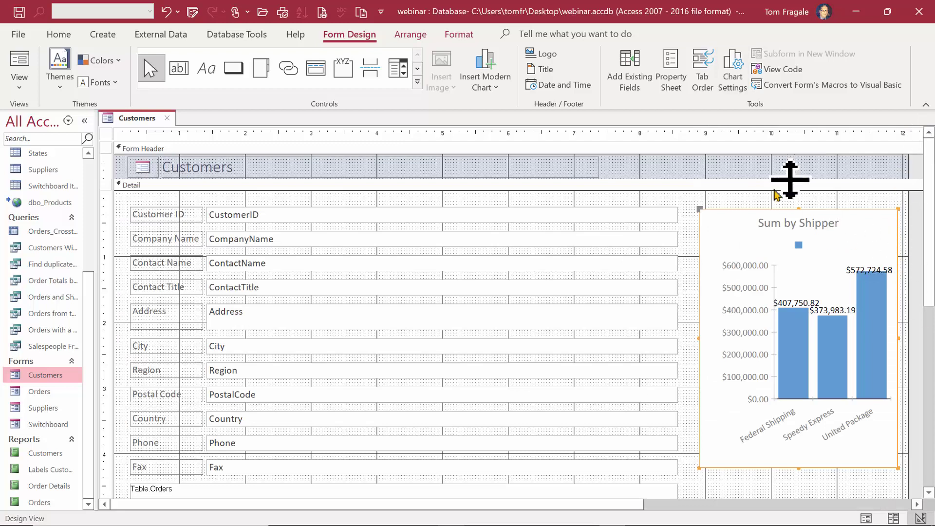
right_click(136, 119)
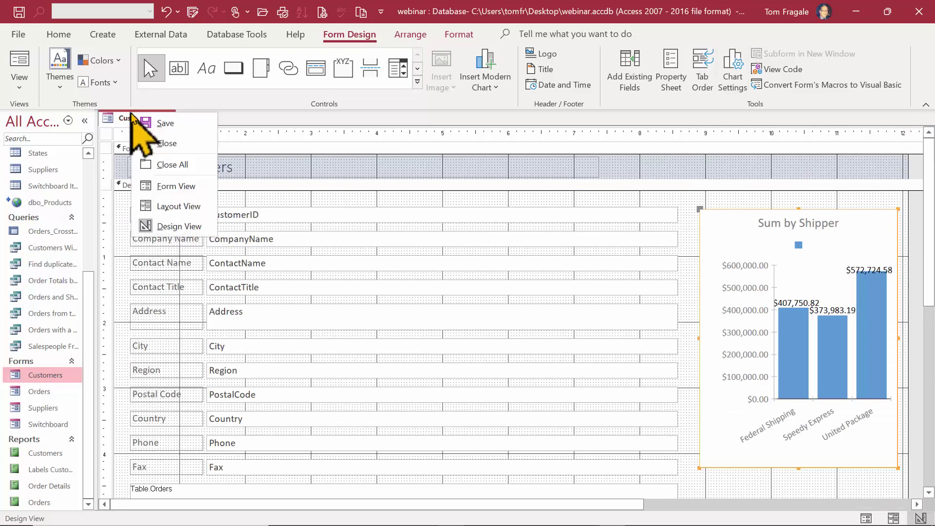